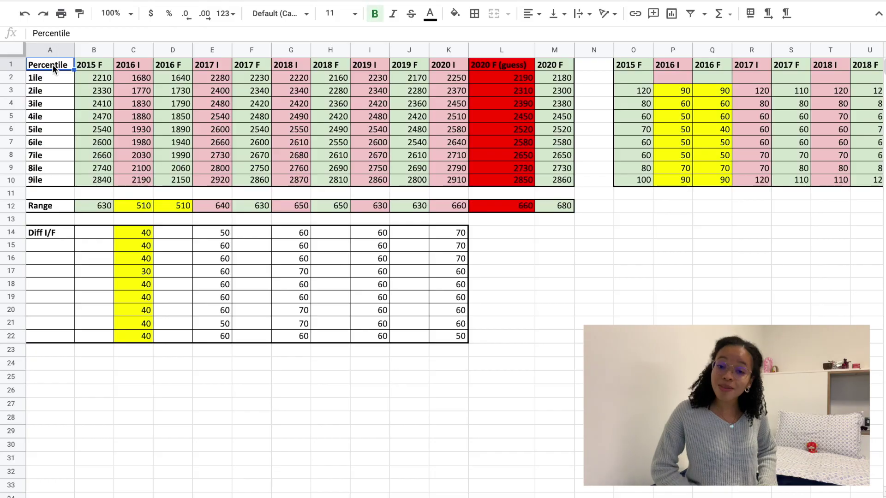
Look over the percentile score tables for 2015 F to 2020 F, including the 2020 F (guess) column.
{"action": "left_click_drag", "start_coordinate": [50, 64], "coordinate": [881, 351]}
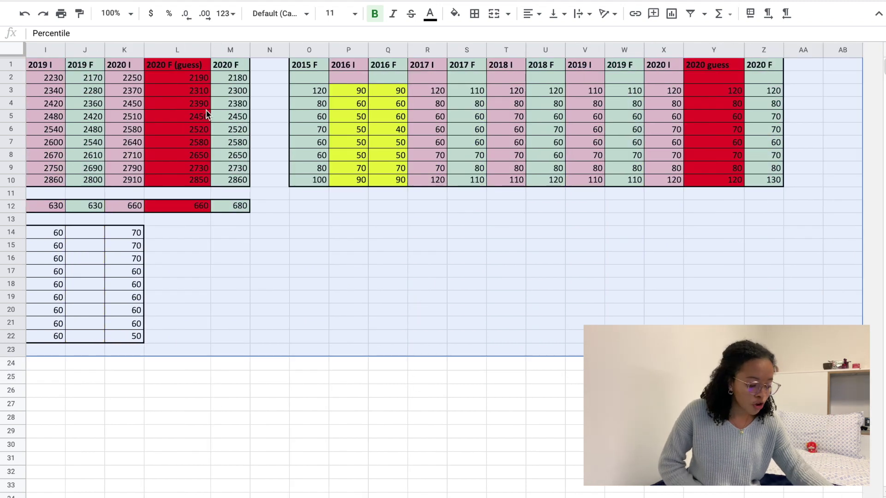
{"action": "left_click", "coordinate": [197, 79]}
{"action": "left_click_drag", "start_coordinate": [178, 65], "coordinate": [182, 193]}
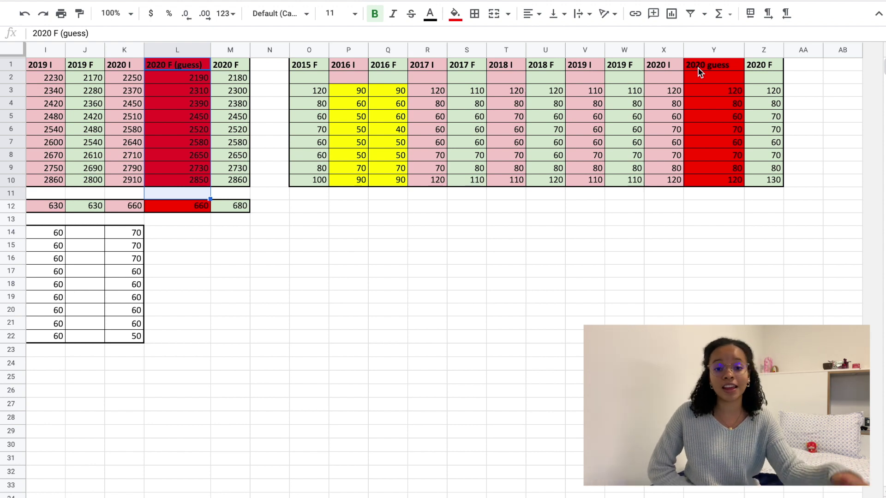
{"action": "scroll", "coordinate": [697, 67], "scroll_direction": "left", "scroll_amount": 3}
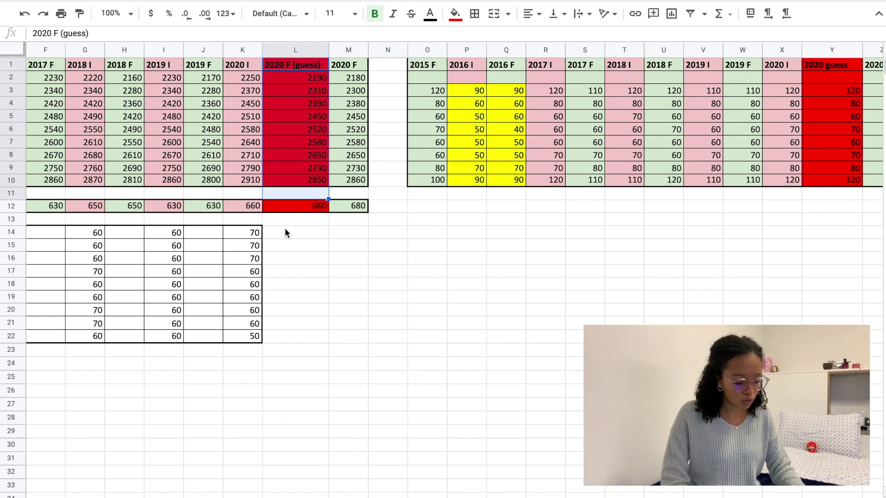
{"action": "left_click", "coordinate": [303, 283]}
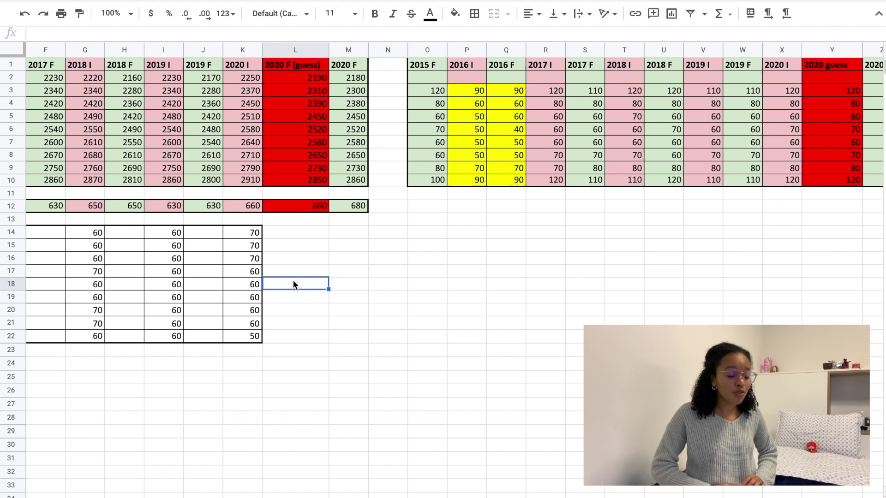
Compare the 2020 F (guess) column with the 2020 F column, row by row from 1ile to 9ile.
{"action": "left_click_drag", "start_coordinate": [298, 67], "coordinate": [307, 211]}
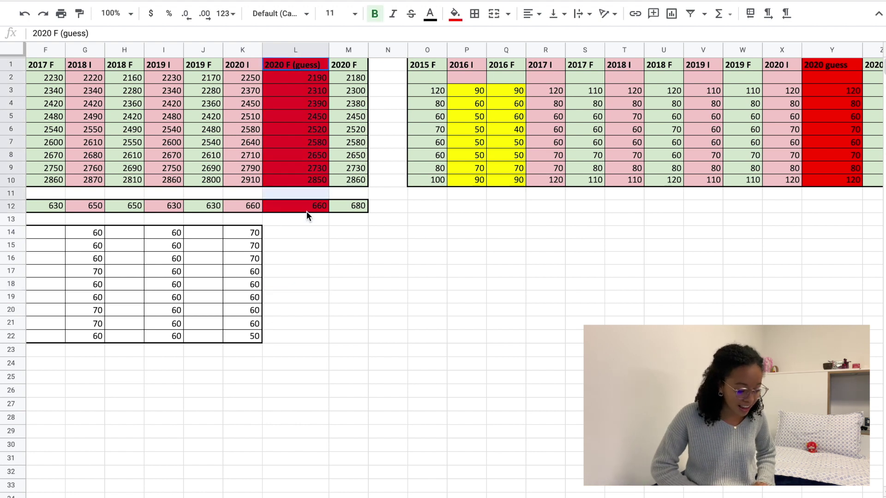
{"action": "left_click_drag", "start_coordinate": [345, 63], "coordinate": [351, 206]}
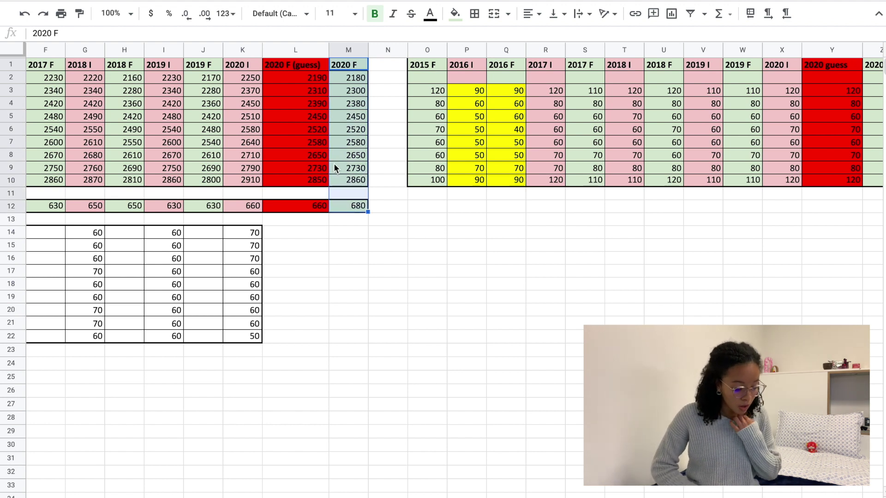
{"action": "left_click", "coordinate": [311, 79]}
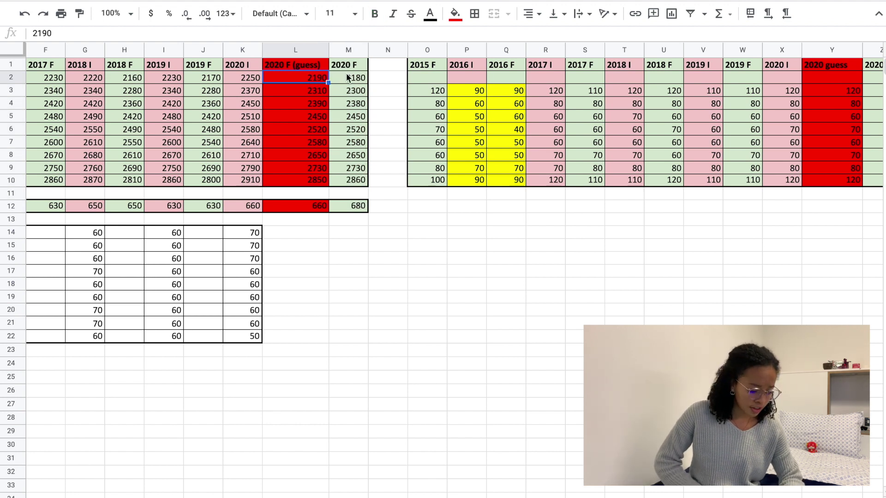
{"action": "left_click", "coordinate": [347, 77]}
{"action": "left_click", "coordinate": [317, 91]}
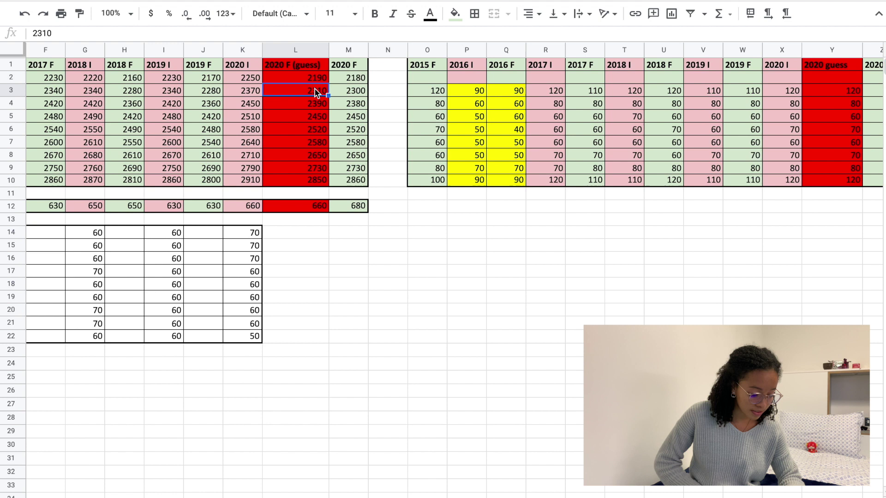
{"action": "left_click", "coordinate": [317, 104]}
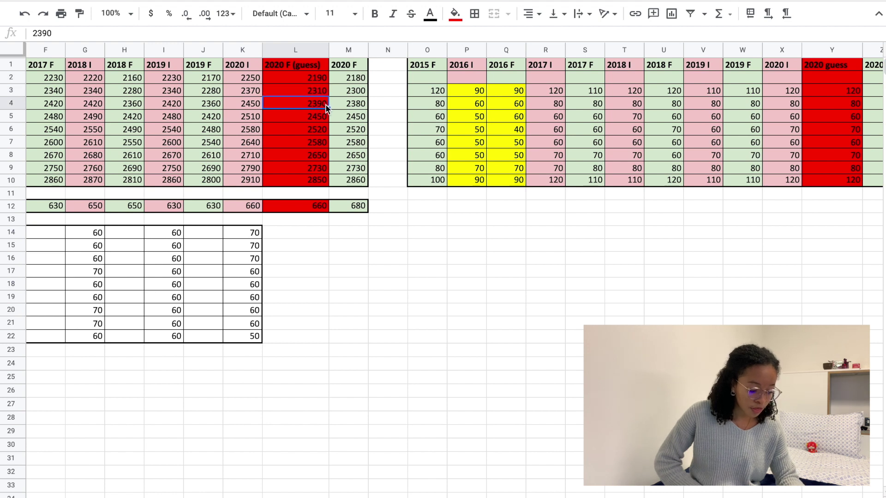
{"action": "left_click", "coordinate": [348, 103]}
{"action": "left_click", "coordinate": [325, 107]}
{"action": "key", "text": "Right"}
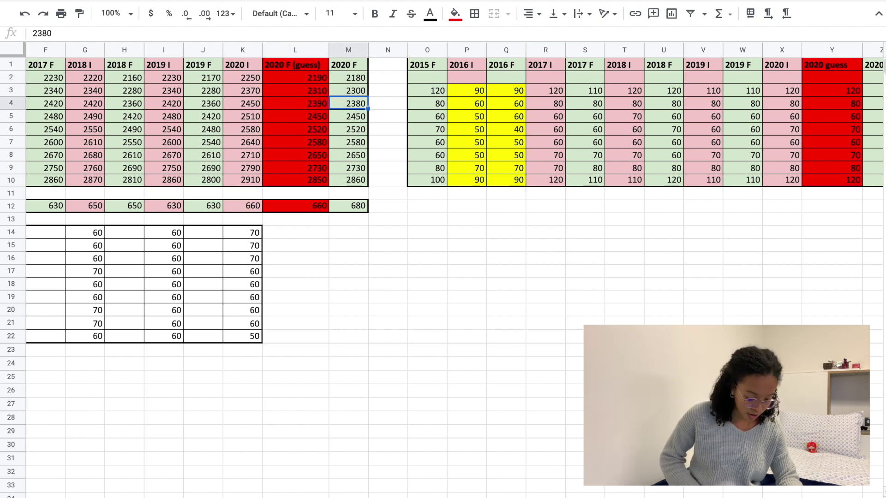
{"action": "key", "text": "Left"}
{"action": "key", "text": "Down"}
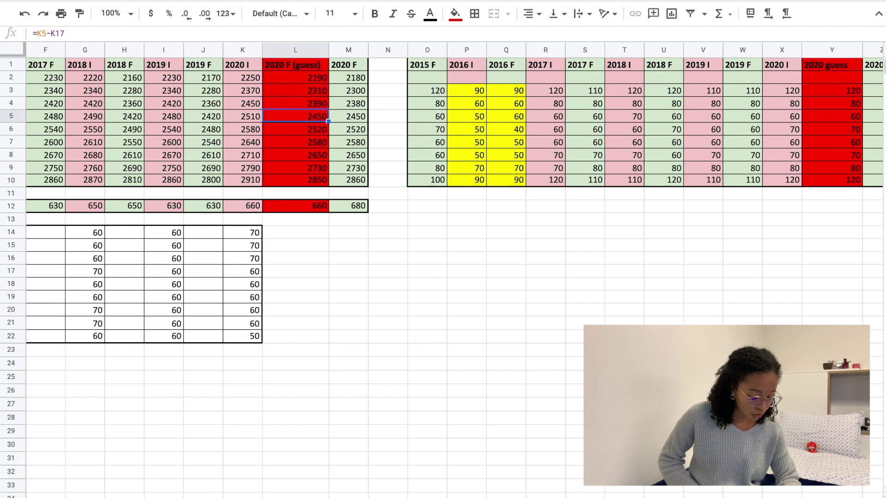
{"action": "left_click", "coordinate": [349, 116]}
{"action": "left_click", "coordinate": [295, 129]}
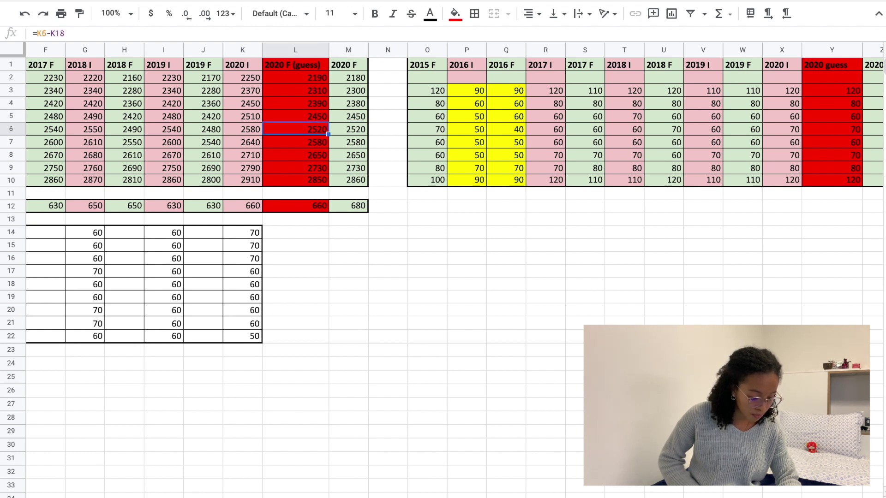
{"action": "left_click", "coordinate": [348, 129]}
{"action": "left_click", "coordinate": [295, 129]}
{"action": "left_click", "coordinate": [295, 142]}
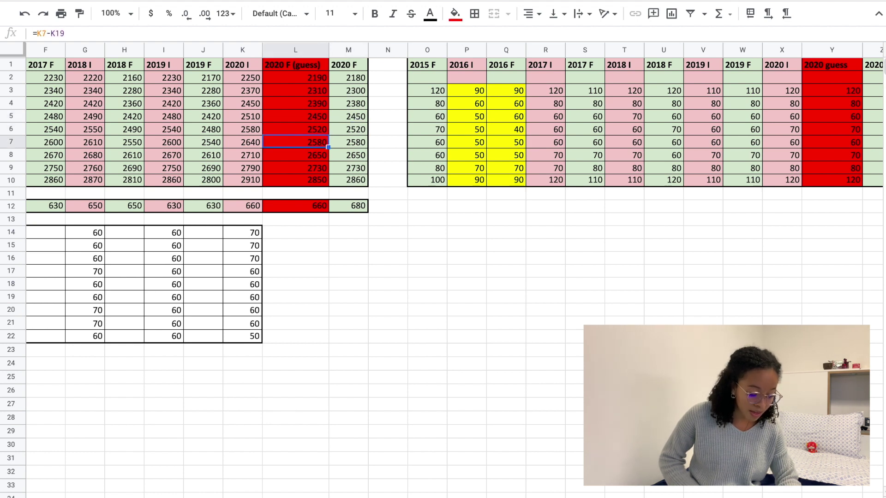
{"action": "left_click", "coordinate": [349, 142]}
{"action": "left_click", "coordinate": [296, 143]}
{"action": "left_click", "coordinate": [295, 155]}
{"action": "left_click", "coordinate": [349, 155]}
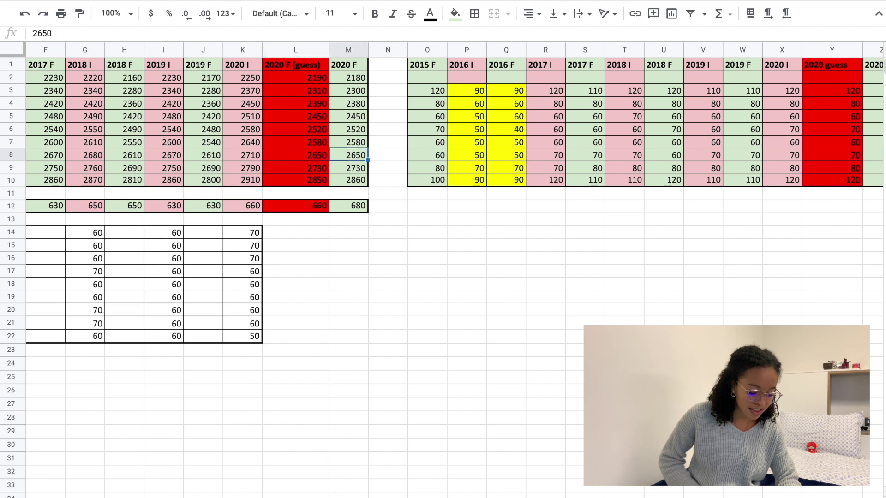
{"action": "left_click", "coordinate": [295, 155]}
{"action": "left_click", "coordinate": [296, 168]}
{"action": "left_click", "coordinate": [349, 168]}
{"action": "left_click", "coordinate": [296, 168]}
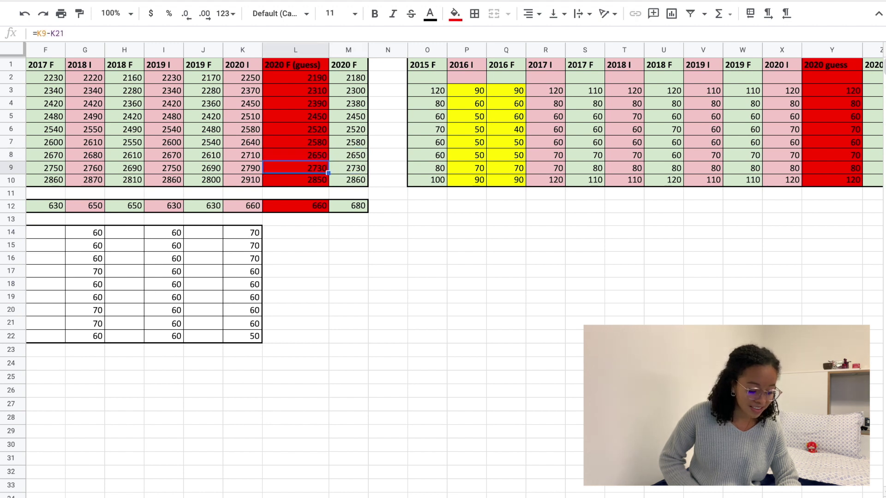
{"action": "left_click", "coordinate": [348, 168]}
{"action": "left_click", "coordinate": [348, 180]}
{"action": "left_click", "coordinate": [296, 180]}
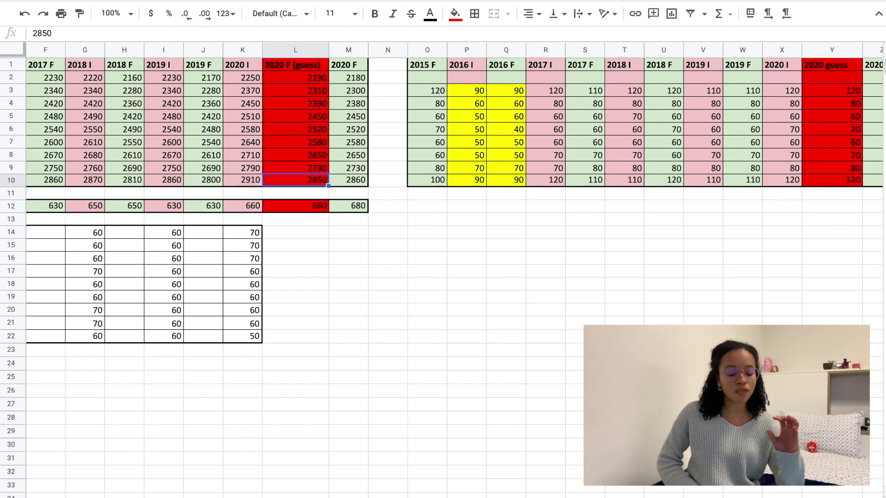
Highlight the 1ile to 3ile scores and the 9ile scores across the 2020 F (guess) and 2020 F columns.
{"action": "left_click", "coordinate": [312, 81]}
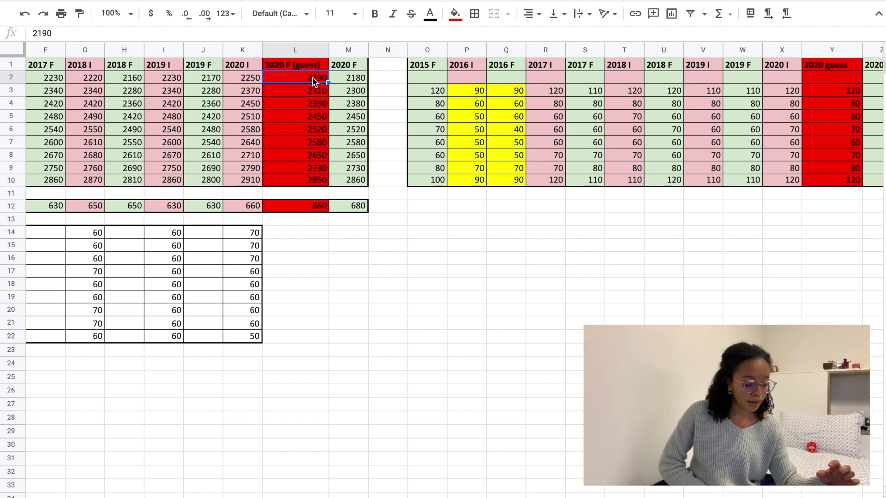
{"action": "mouse_move", "coordinate": [312, 81]}
{"action": "left_mouse_down"}
{"action": "mouse_move", "coordinate": [314, 108]}
{"action": "mouse_move", "coordinate": [358, 102]}
{"action": "left_mouse_up"}
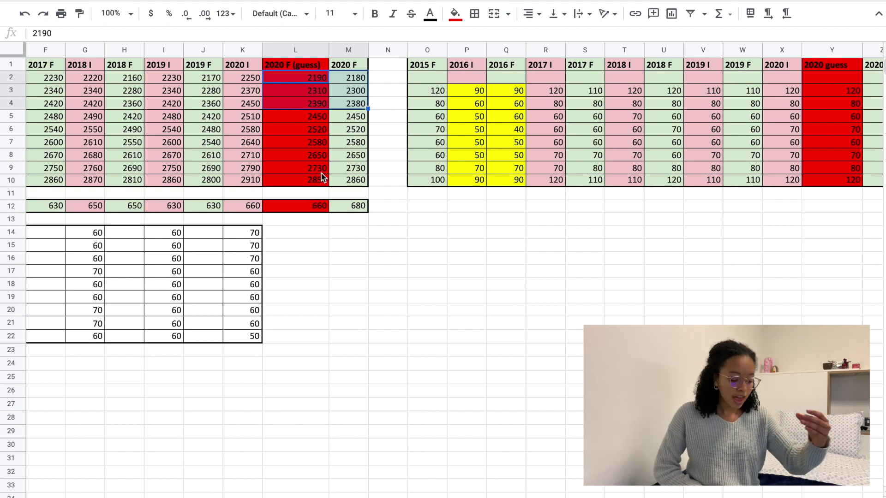
{"action": "left_click_drag", "start_coordinate": [307, 181], "coordinate": [344, 180]}
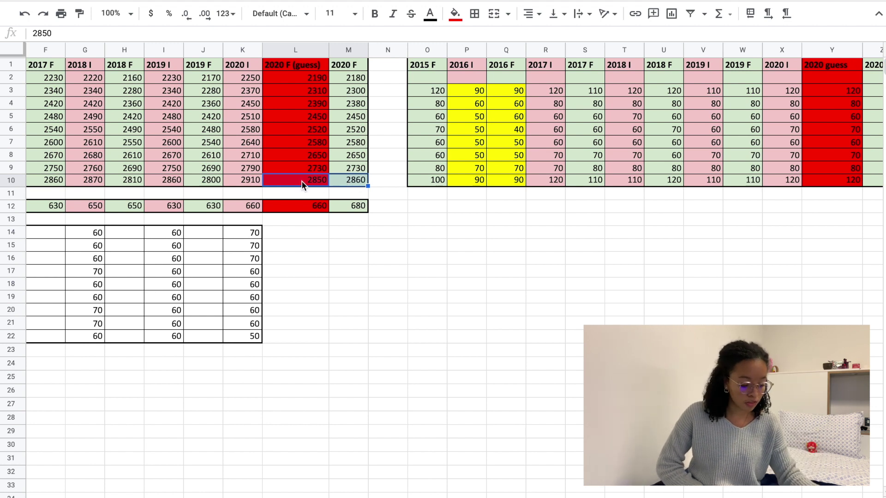
{"action": "left_click", "coordinate": [320, 234]}
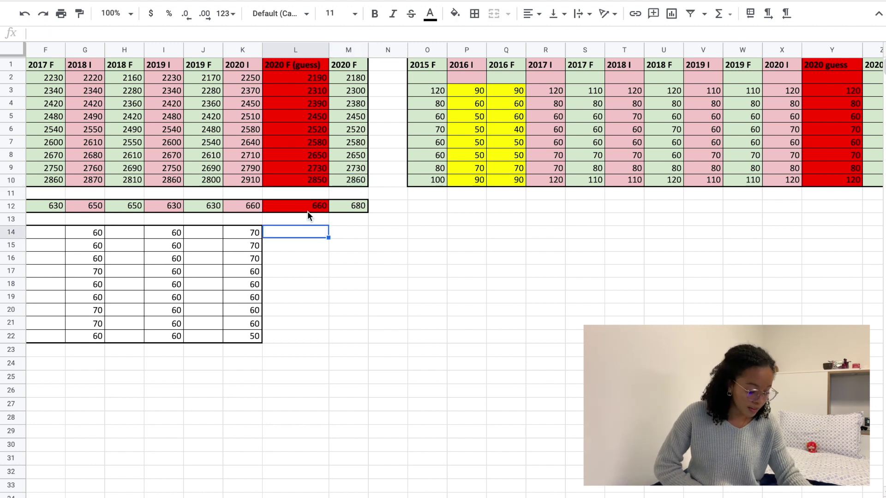
Compare the Range value of 2020 F (guess) with that of 2020 F and the earlier years.
{"action": "left_click", "coordinate": [307, 208]}
{"action": "scroll", "coordinate": [283, 210], "scroll_direction": "left", "scroll_amount": 5}
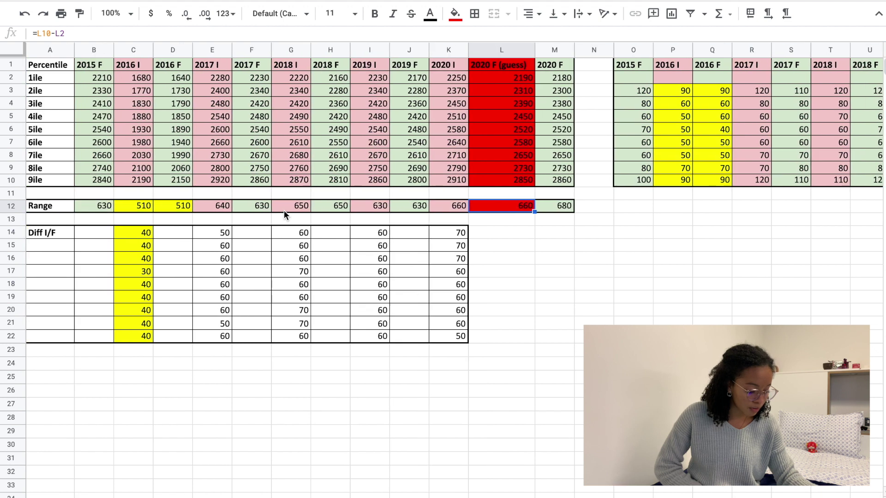
{"action": "left_click", "coordinate": [540, 233]}
{"action": "left_click", "coordinate": [532, 208]}
{"action": "left_click", "coordinate": [538, 210]}
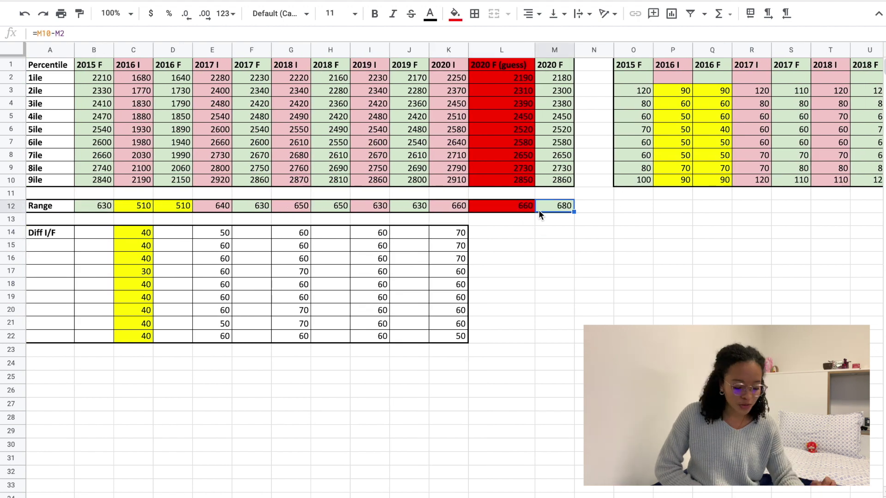
{"action": "left_click", "coordinate": [527, 209]}
{"action": "left_click", "coordinate": [542, 208]}
{"action": "left_click", "coordinate": [517, 209]}
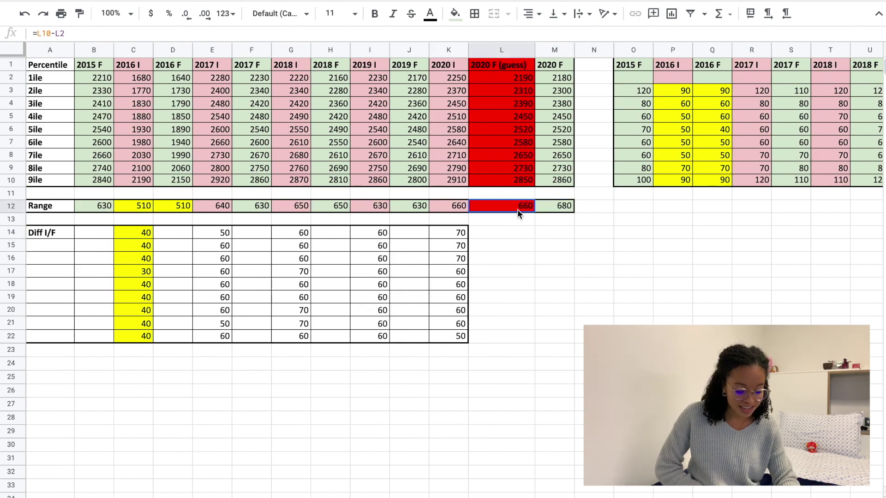
{"action": "left_click", "coordinate": [543, 209]}
{"action": "scroll", "coordinate": [496, 247], "scroll_direction": "down", "scroll_amount": 1}
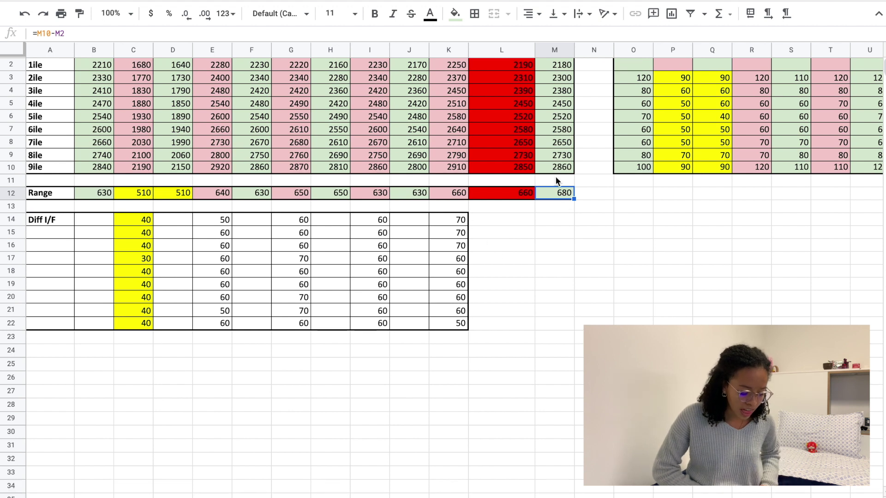
{"action": "scroll", "coordinate": [560, 182], "scroll_direction": "up", "scroll_amount": 1}
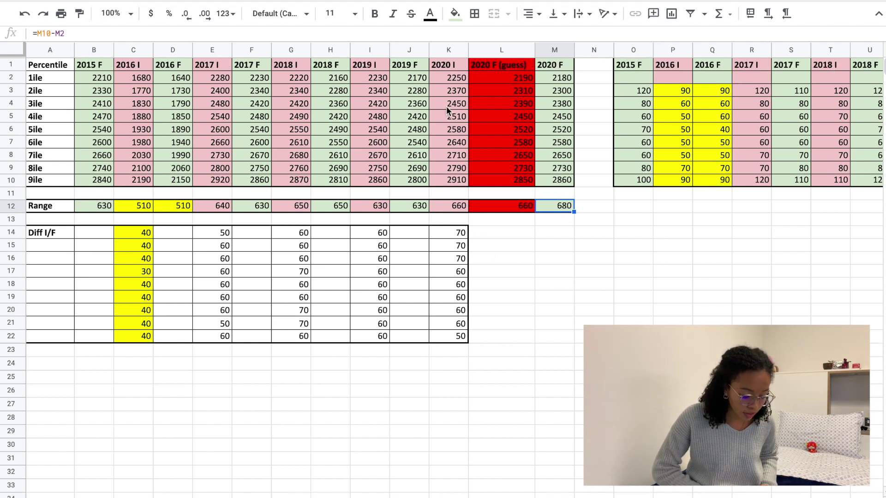
Examine the Diff I/F values for 2020 I across all percentiles and compare them with those from 2018 I onward.
{"action": "left_click", "coordinate": [443, 67]}
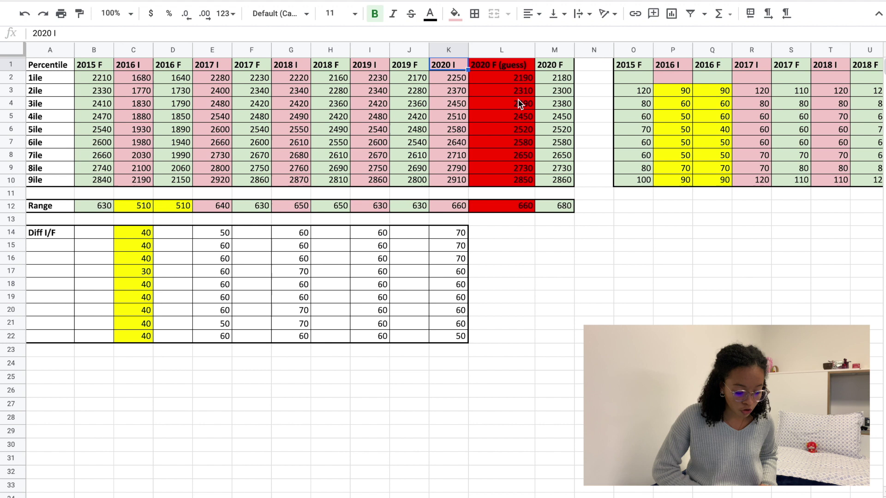
{"action": "left_click", "coordinate": [449, 232]}
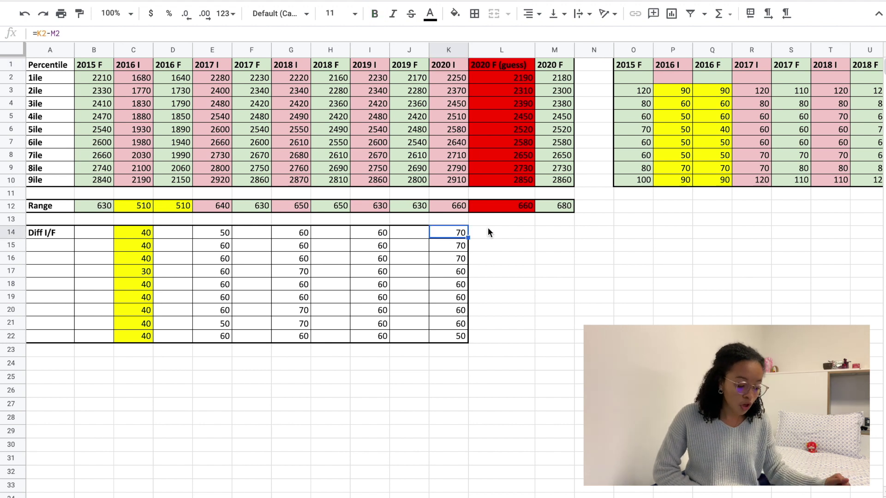
{"action": "left_click_drag", "start_coordinate": [460, 236], "coordinate": [459, 336]}
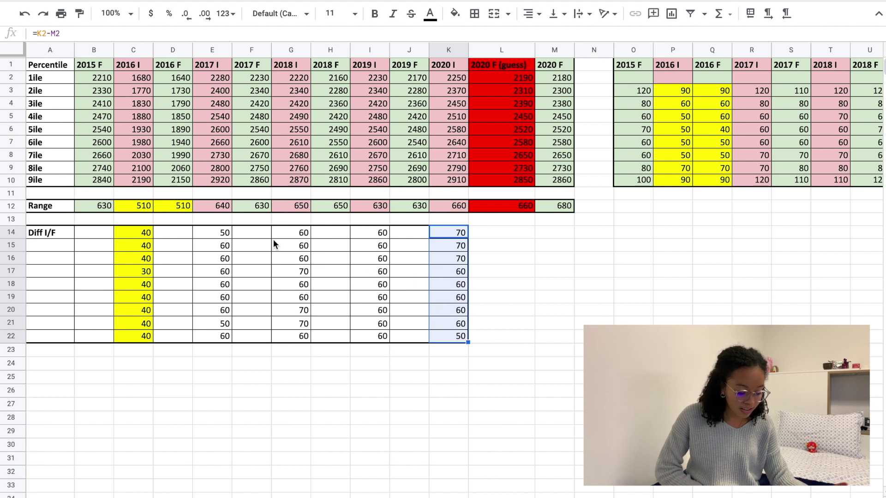
{"action": "left_click_drag", "start_coordinate": [302, 234], "coordinate": [457, 336]}
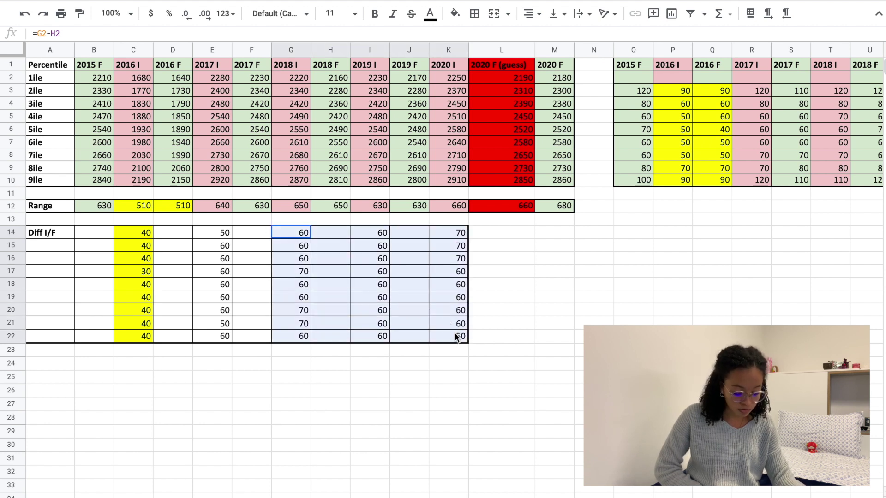
{"action": "left_click", "coordinate": [486, 318]}
{"action": "left_click_drag", "start_coordinate": [451, 275], "coordinate": [450, 322]}
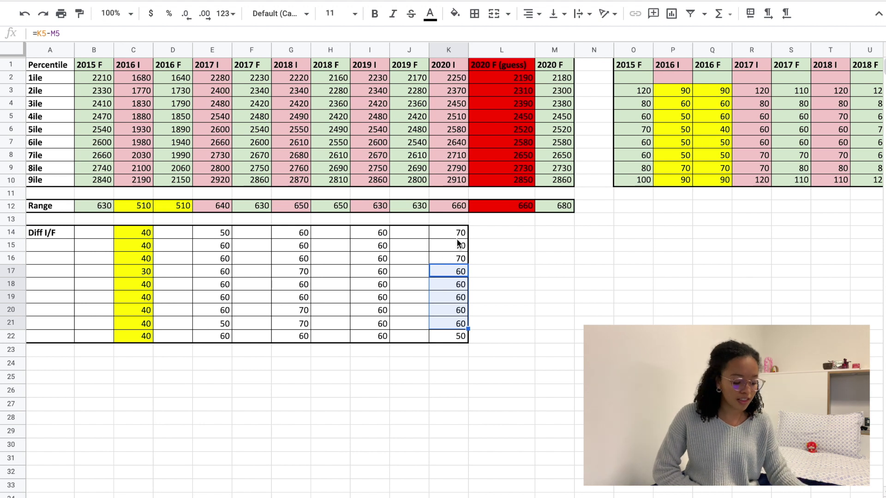
{"action": "left_click_drag", "start_coordinate": [458, 234], "coordinate": [458, 261]}
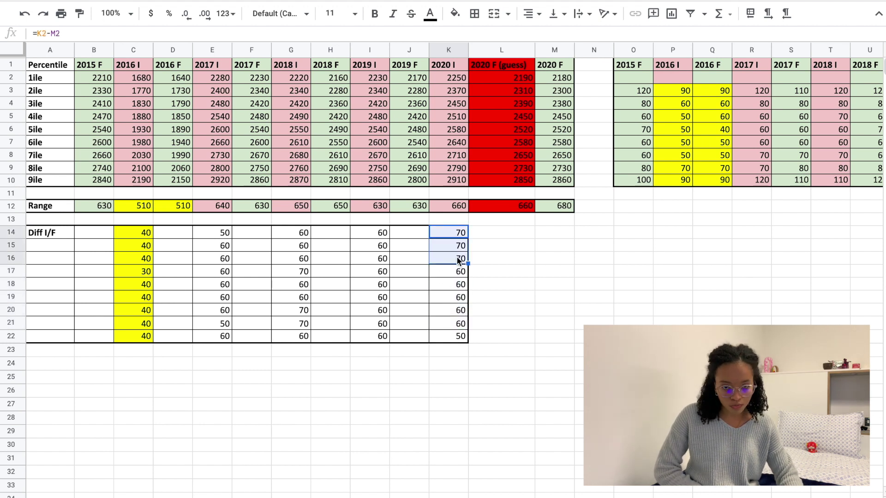
{"action": "left_click", "coordinate": [461, 339]}
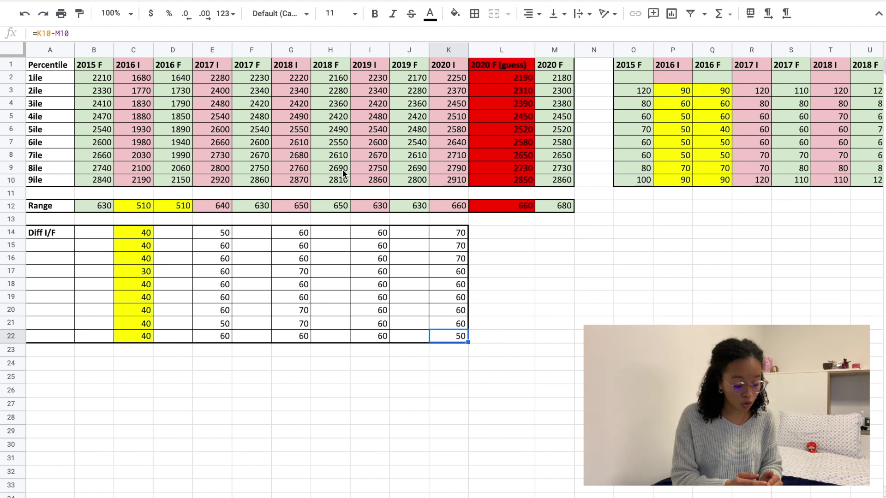
Examine the table of gaps between neighbouring percentiles from 2015 F to 2020 F, including the 2020 guess column.
{"action": "scroll", "coordinate": [342, 169], "scroll_direction": "right", "scroll_amount": 5}
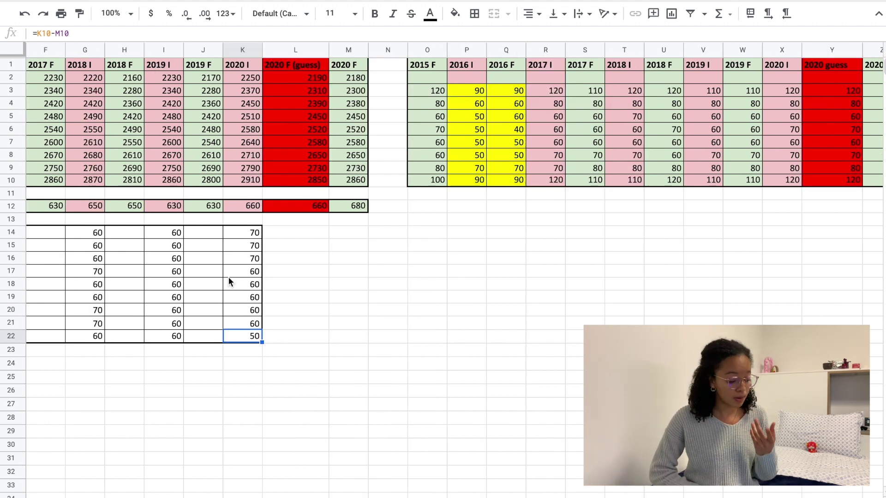
{"action": "scroll", "coordinate": [228, 276], "scroll_direction": "right", "scroll_amount": 3}
{"action": "left_click_drag", "start_coordinate": [310, 66], "coordinate": [747, 176]}
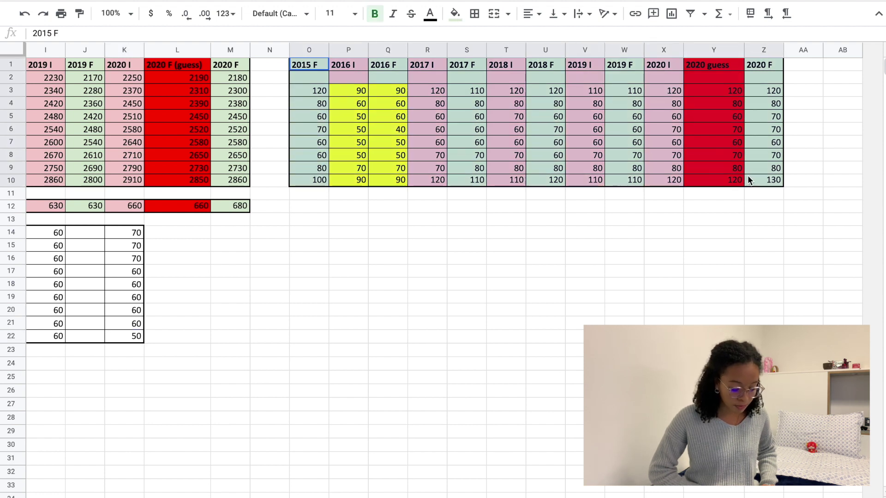
{"action": "left_click", "coordinate": [710, 107]}
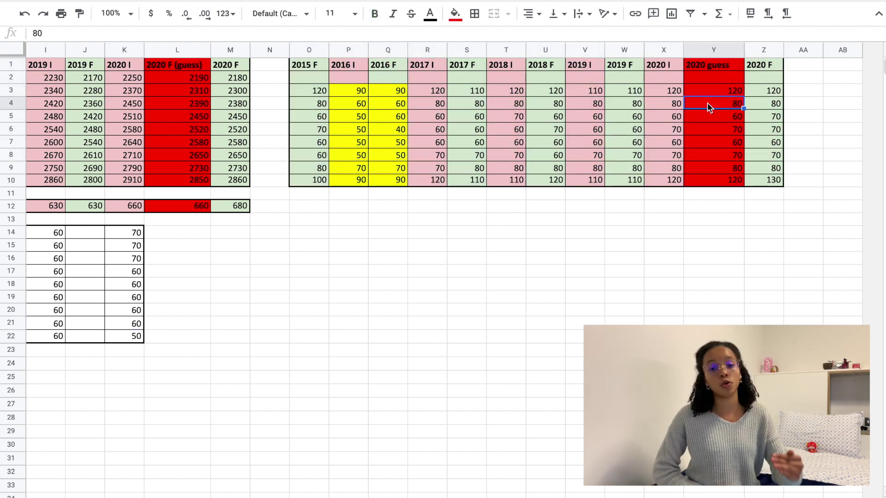
Compare the percentile gaps of the 2020 guess column with those of 2020 F row by row, from row 3 to row 10.
{"action": "left_click", "coordinate": [734, 90]}
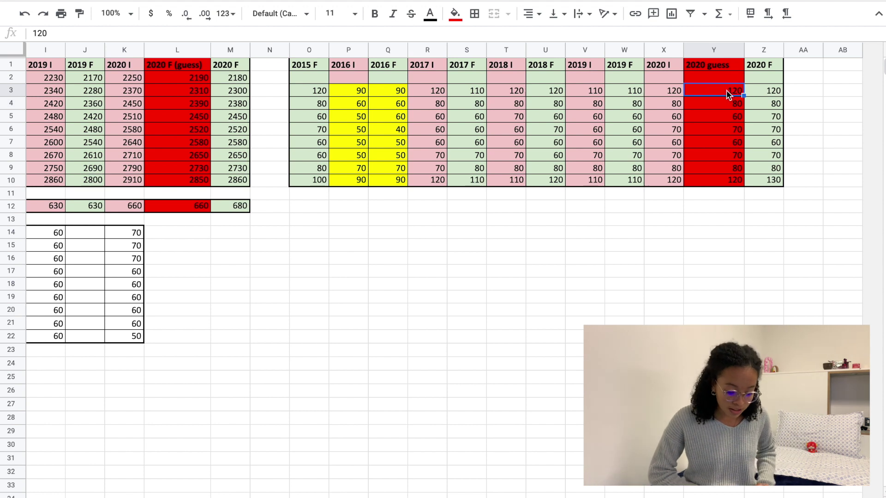
{"action": "left_click_drag", "start_coordinate": [729, 95], "coordinate": [775, 179]}
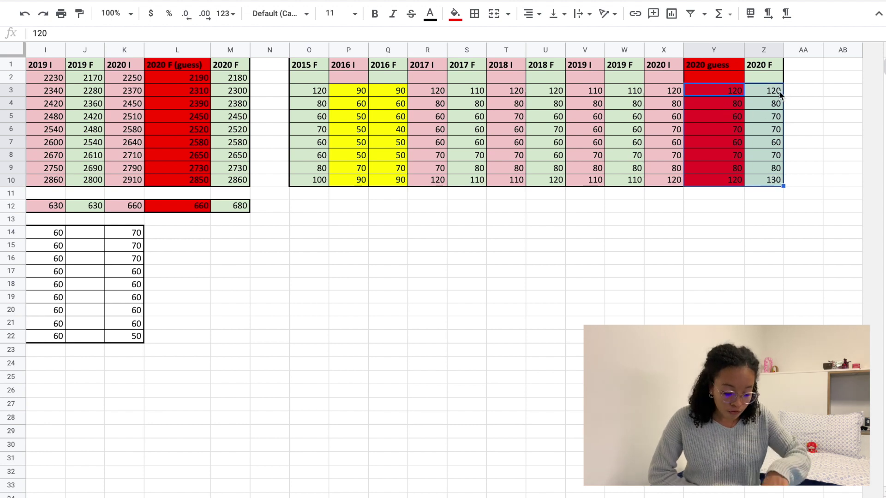
{"action": "left_click", "coordinate": [765, 99]}
{"action": "left_click_drag", "start_coordinate": [723, 98], "coordinate": [771, 105]}
{"action": "left_click", "coordinate": [732, 115]}
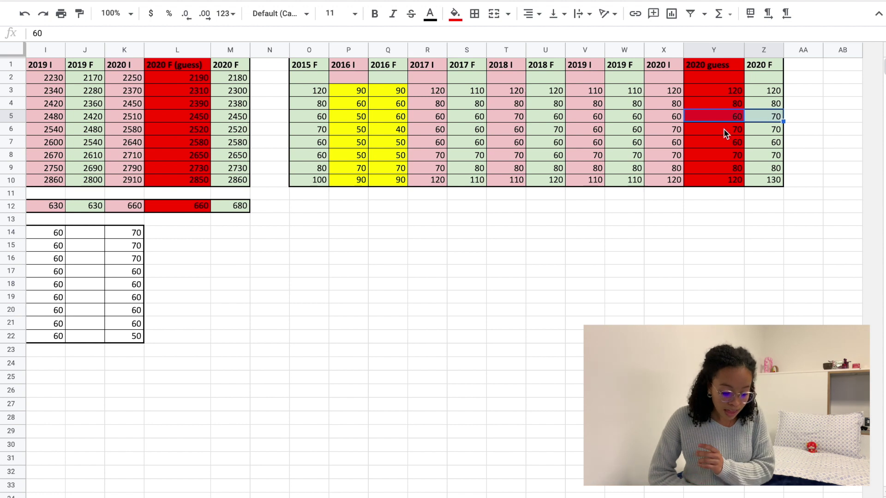
{"action": "left_click_drag", "start_coordinate": [724, 130], "coordinate": [772, 166]}
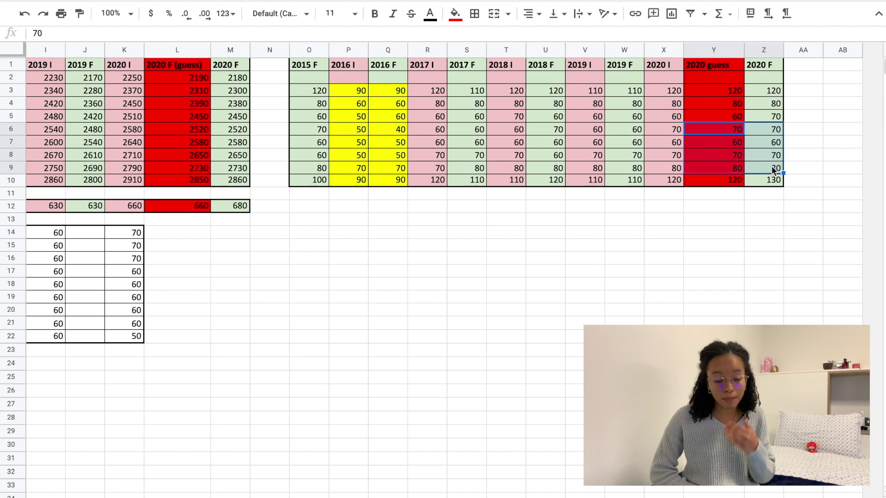
{"action": "left_click", "coordinate": [727, 180]}
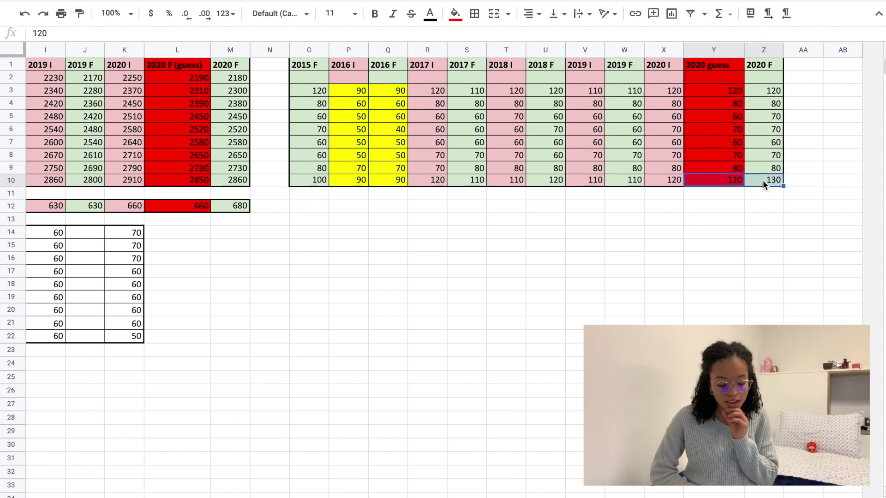
Highlight the MEAN table below the gaps table and its mean scores for 2020 back to 2017.
{"action": "left_click_drag", "start_coordinate": [269, 206], "coordinate": [493, 264]}
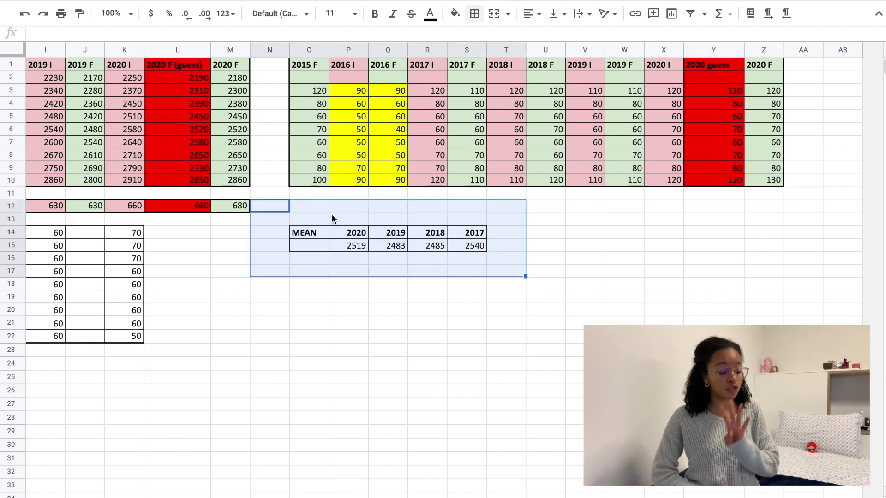
{"action": "left_click", "coordinate": [358, 244]}
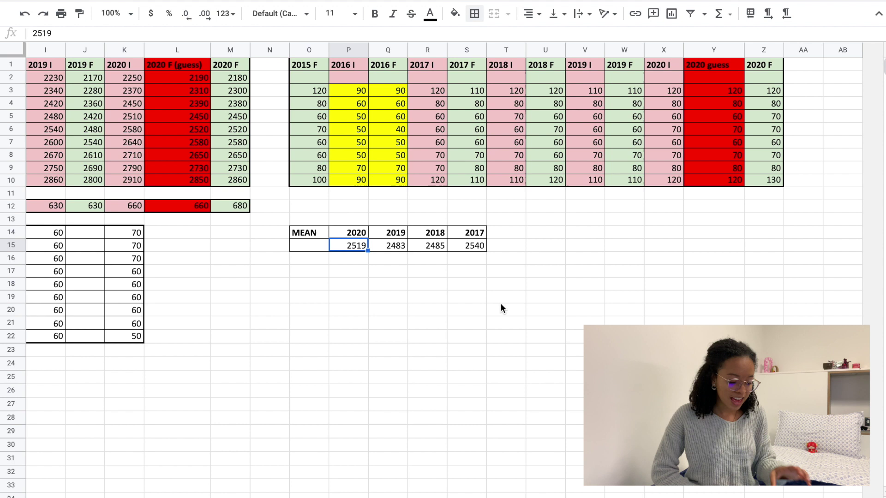
{"action": "left_click_drag", "start_coordinate": [350, 249], "coordinate": [460, 243]}
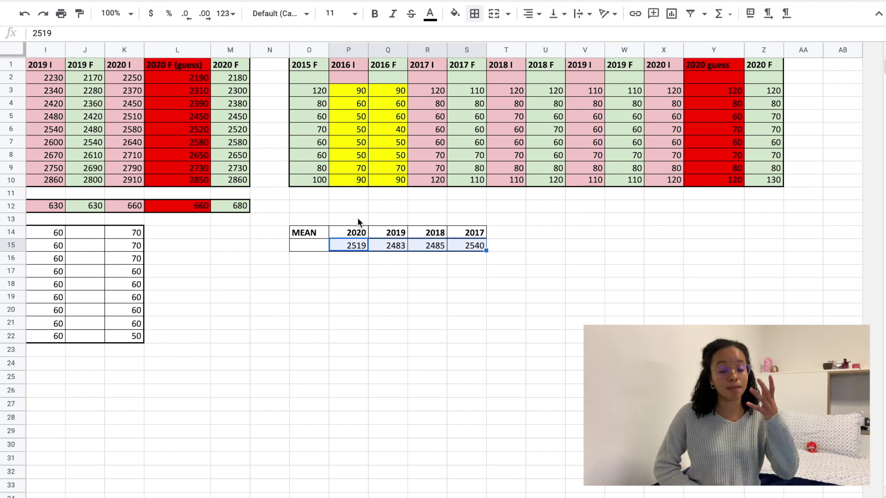
{"action": "left_click", "coordinate": [351, 280]}
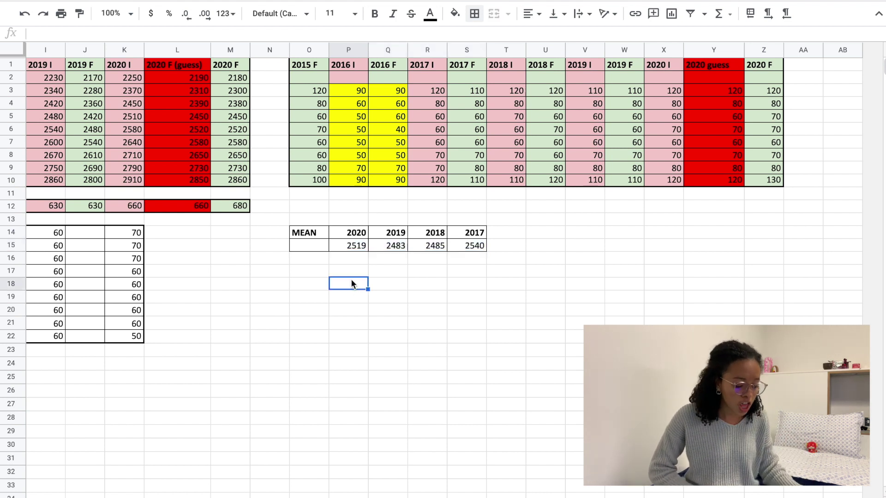
Compare the 2020 mean with the 2019 mean, and the 2019 mean with the 2018 mean.
{"action": "left_click", "coordinate": [349, 248]}
{"action": "mouse_move", "coordinate": [349, 248]}
{"action": "left_mouse_down"}
{"action": "mouse_move", "coordinate": [381, 247]}
{"action": "mouse_move", "coordinate": [341, 248]}
{"action": "mouse_move", "coordinate": [372, 246]}
{"action": "left_mouse_up"}
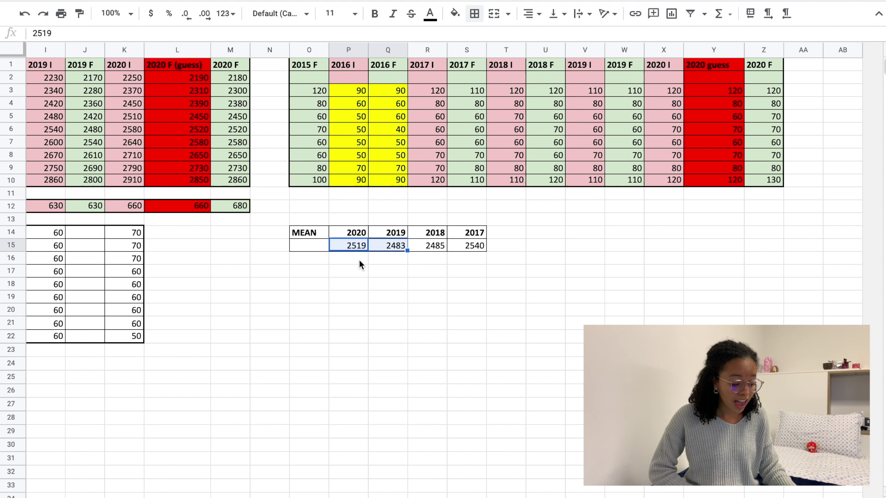
{"action": "left_click", "coordinate": [359, 243]}
{"action": "left_click", "coordinate": [383, 245]}
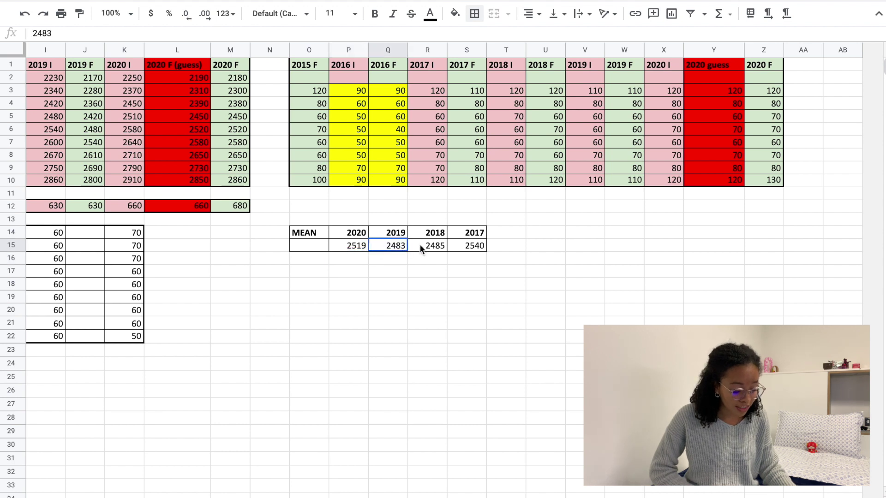
{"action": "left_click_drag", "start_coordinate": [420, 246], "coordinate": [439, 246]}
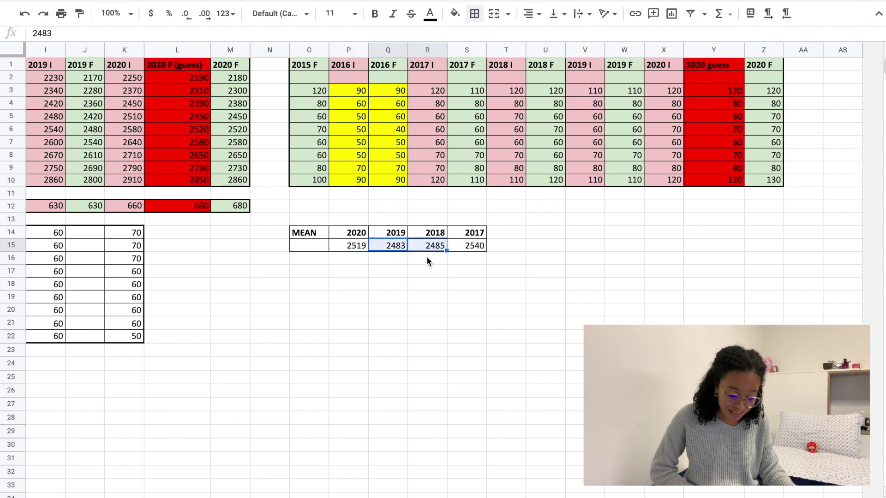
Compare the 2020 mean with the 2019 and 2018 means together and with the 2017 mean.
{"action": "left_click", "coordinate": [347, 247]}
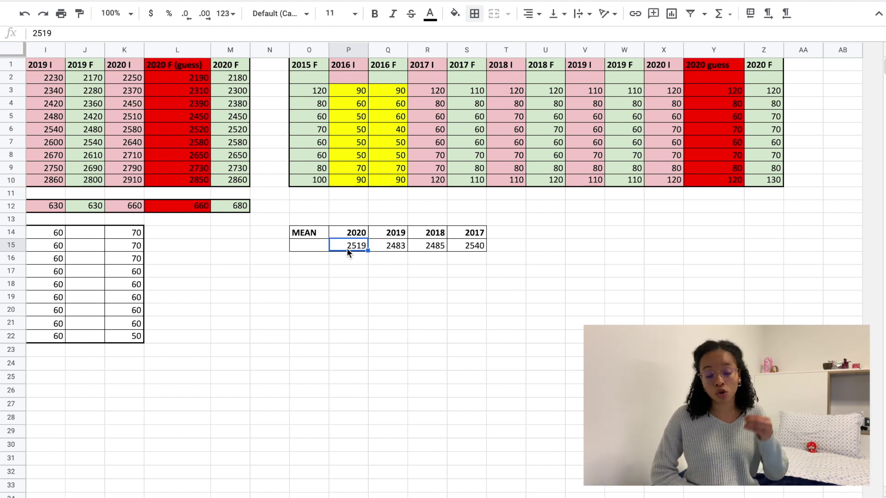
{"action": "left_click", "coordinate": [391, 219]}
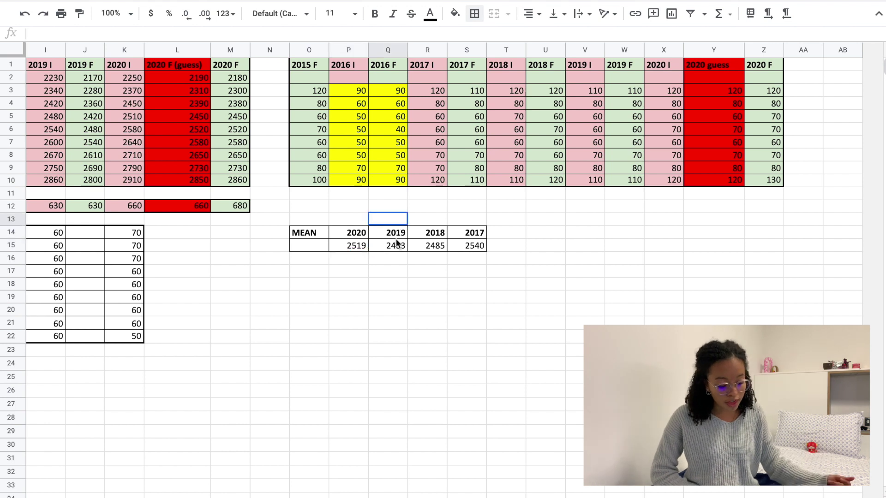
{"action": "left_click_drag", "start_coordinate": [397, 243], "coordinate": [435, 265]}
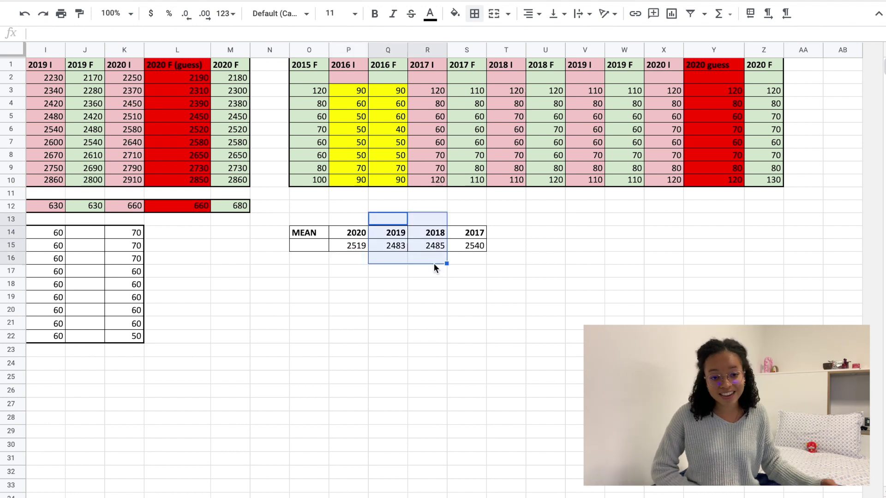
{"action": "left_click", "coordinate": [471, 248]}
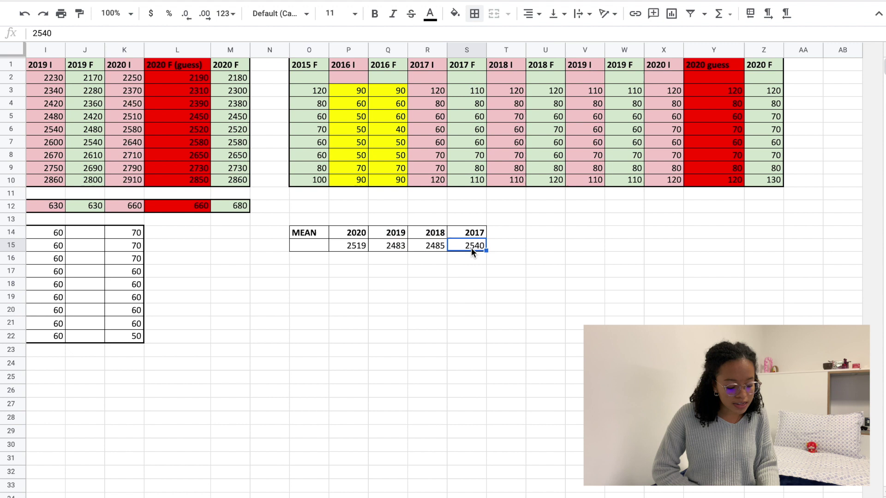